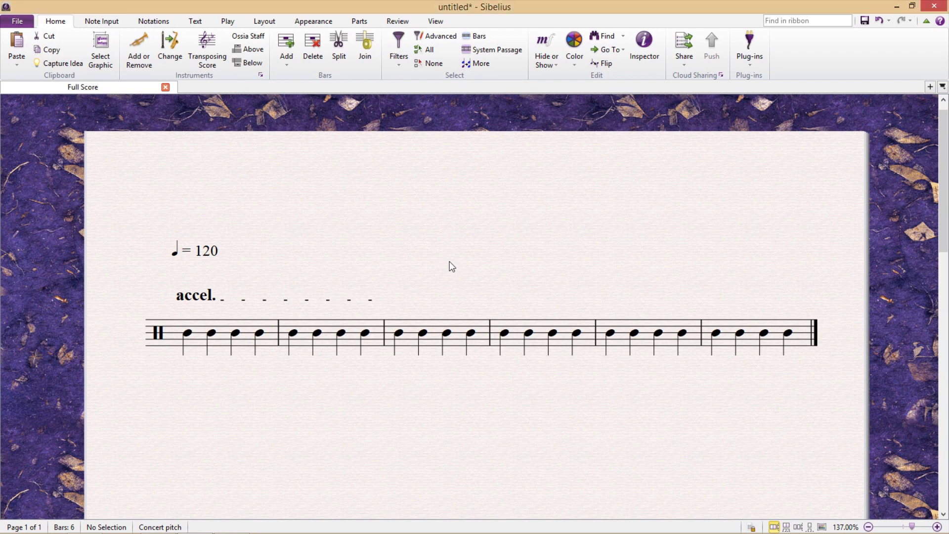
Step: Show the accel. line's playback properties and keep its curve on Linear with the 133% target
{"action": "left_click", "coordinate": [208, 299]}
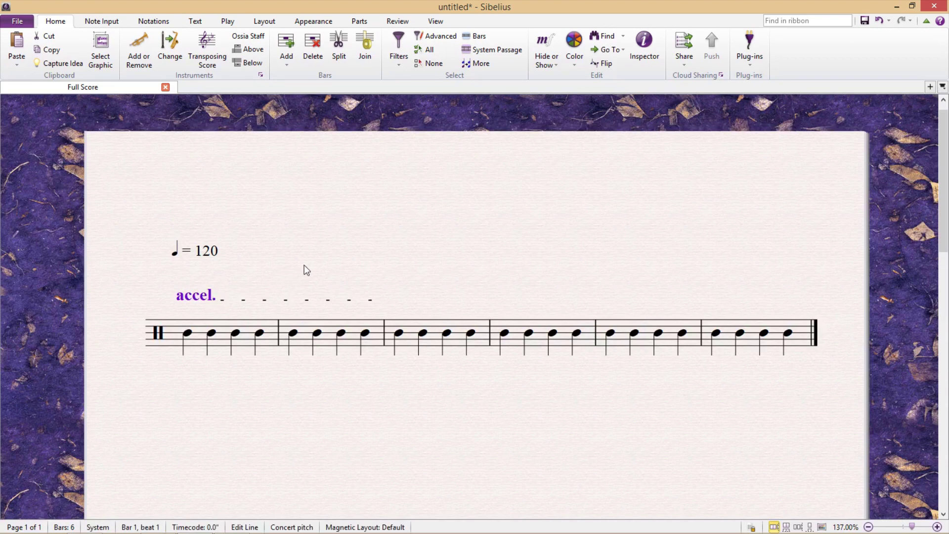
{"action": "key", "text": "ctrl+alt+i"}
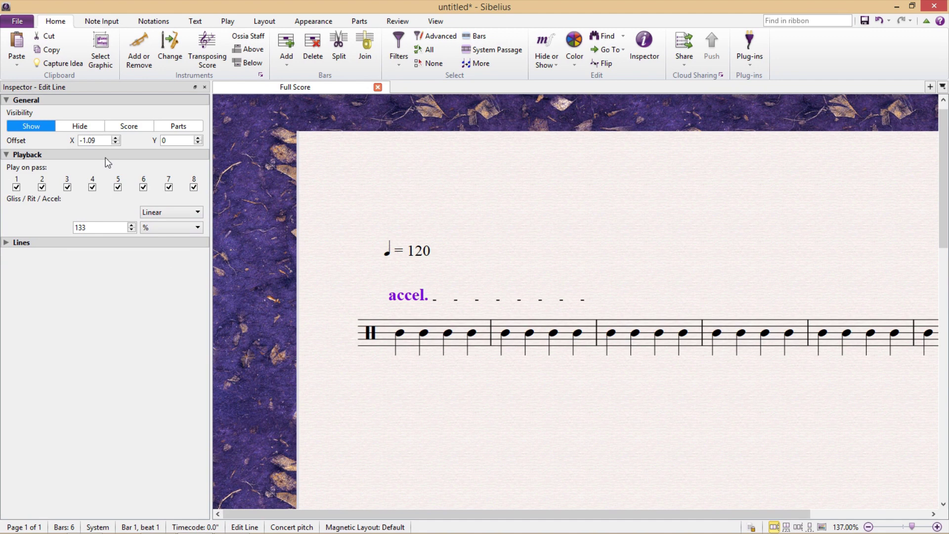
{"action": "left_click", "coordinate": [198, 213]}
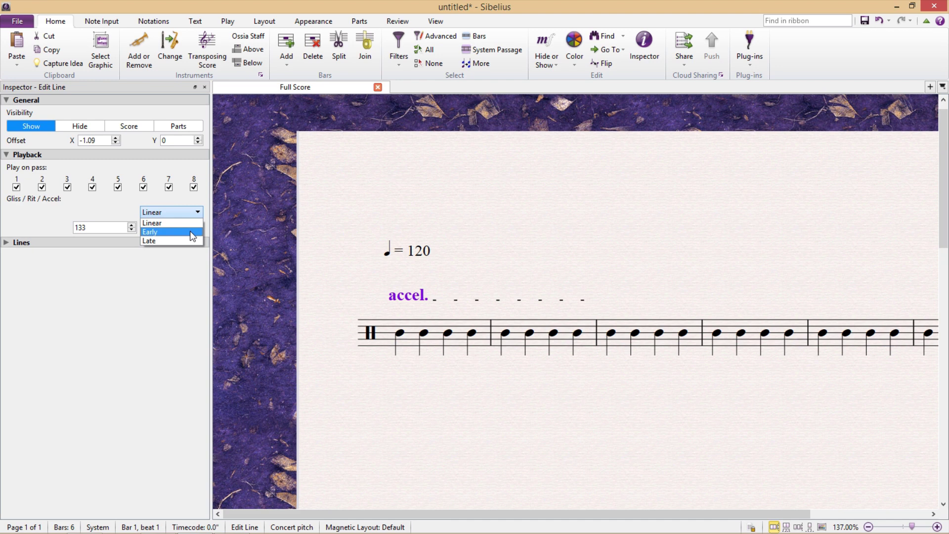
{"action": "key", "text": "Escape"}
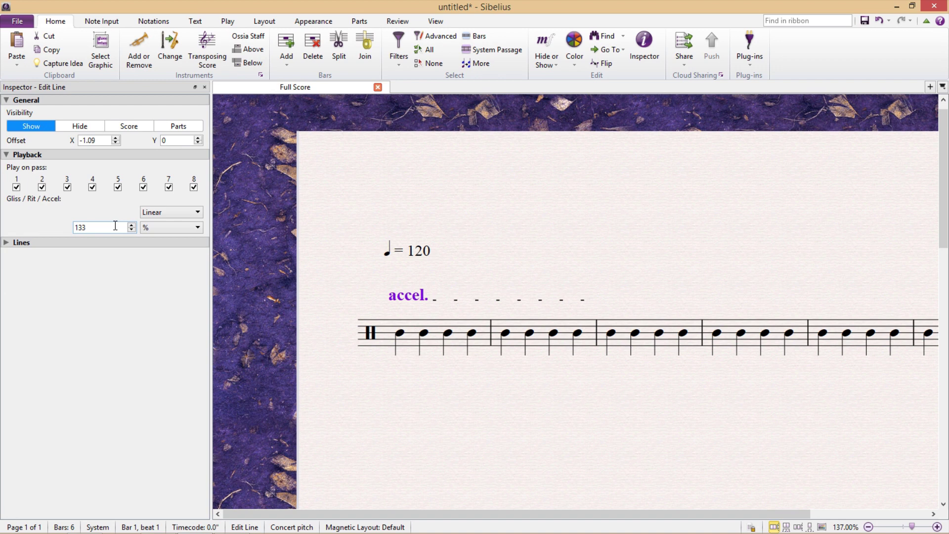
Step: Change the accel. line's tempo target from 133% to 70%, then to 200%
{"action": "left_click_drag", "start_coordinate": [115, 225], "coordinate": [27, 229]}
{"action": "type", "text": "70"}
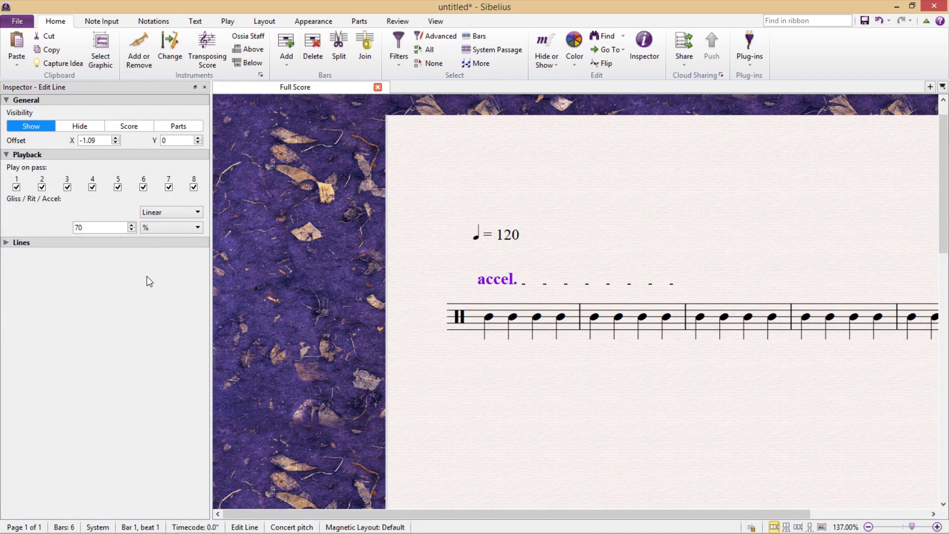
{"action": "double_click", "coordinate": [108, 231]}
{"action": "type", "text": "200"}
Step: Play back the accelerando, then raise the target to 2000% and play it again
{"action": "key", "text": "Escape"}
{"action": "key", "text": "space"}
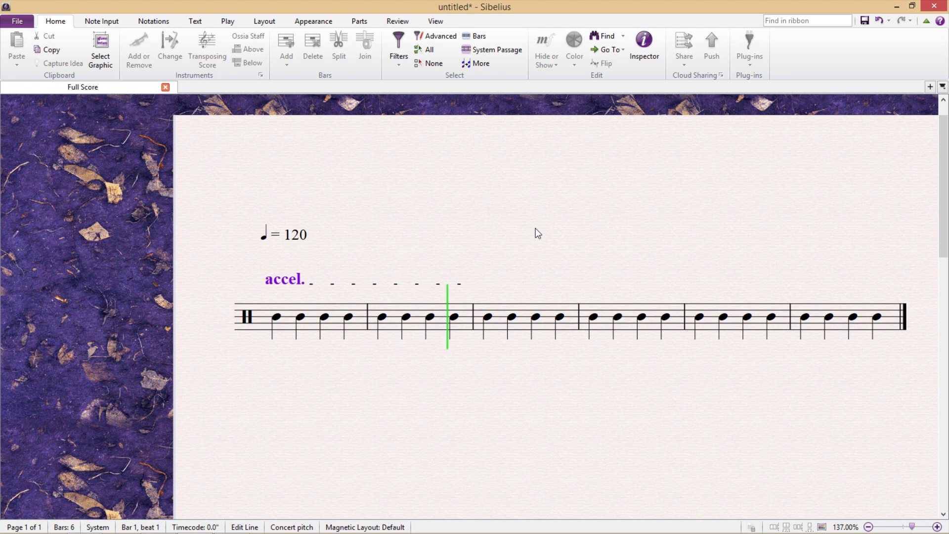
{"action": "key", "text": "space"}
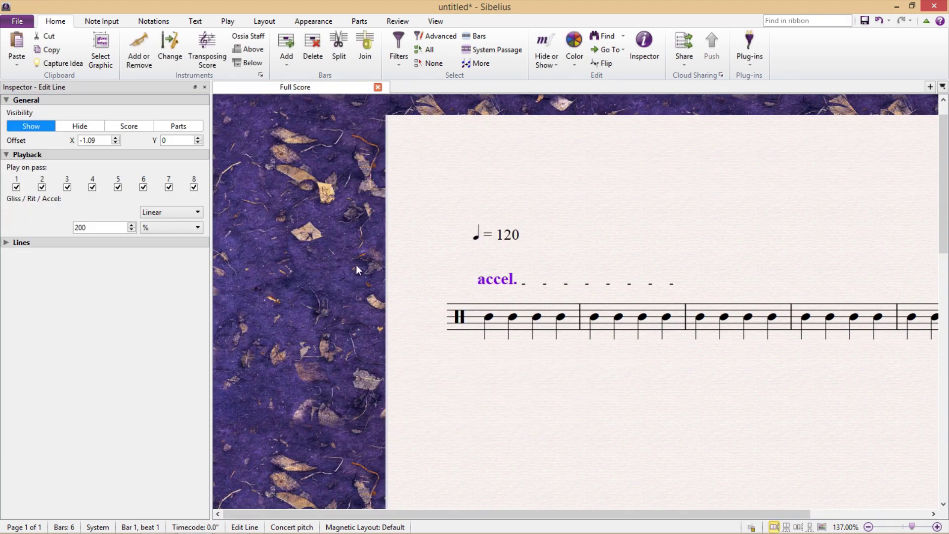
{"action": "type", "text": "0"}
{"action": "key", "text": "space"}
Step: Switch the accel. target unit from % to bpm and set it to 300 bpm
{"action": "left_click", "coordinate": [175, 226]}
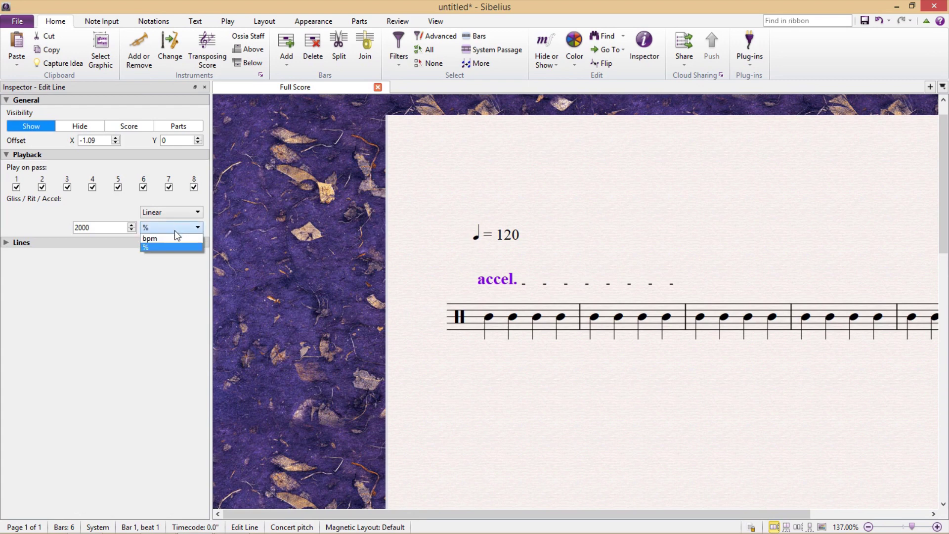
{"action": "left_click", "coordinate": [150, 239]}
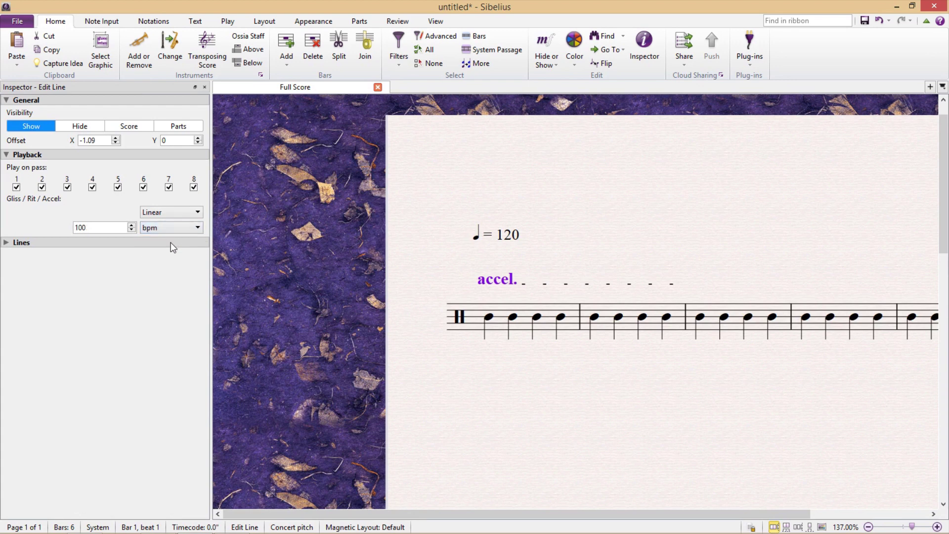
{"action": "left_click_drag", "start_coordinate": [107, 228], "coordinate": [7, 220]}
{"action": "type", "text": "300"}
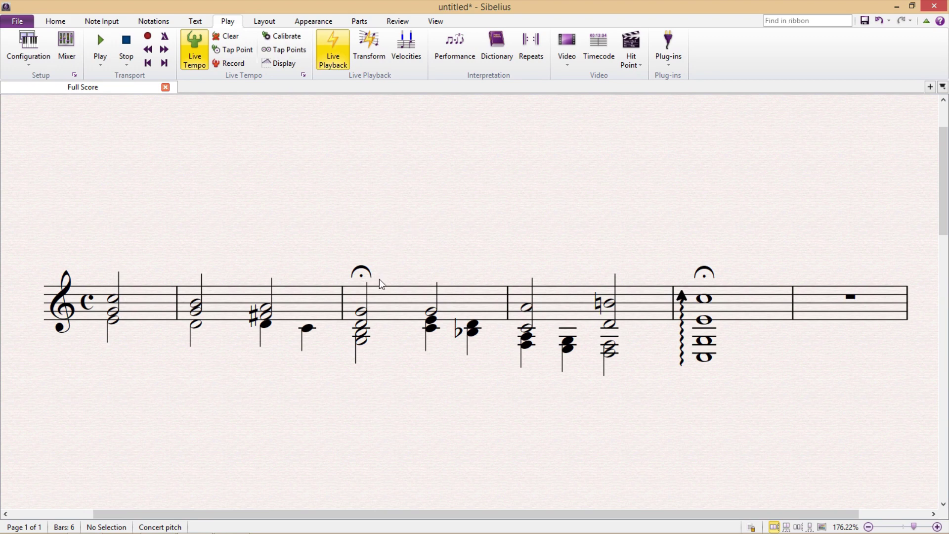
Step: Turn on fermata playback for the bar-3 chord with Extend duration 300 and Add gap 100
{"action": "left_click", "coordinate": [362, 312]}
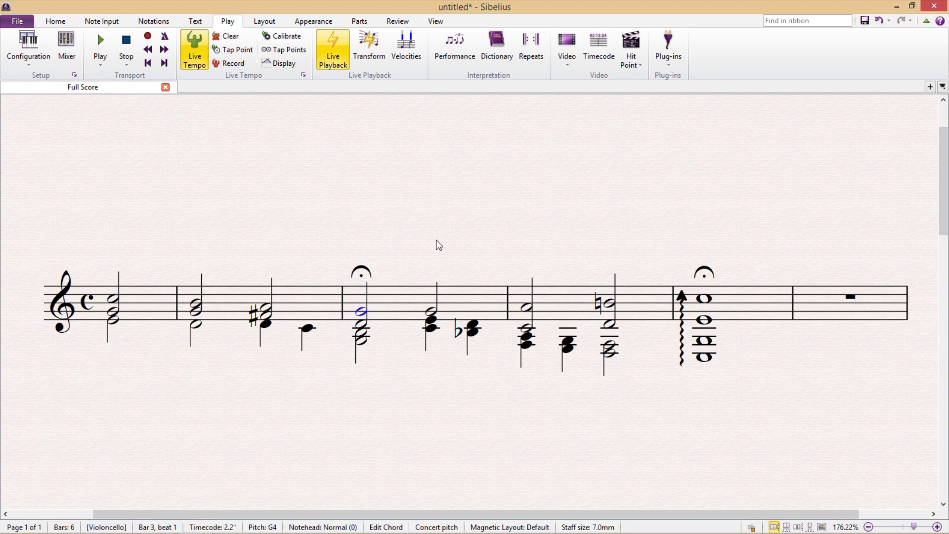
{"action": "key", "text": "ctrl+alt+i"}
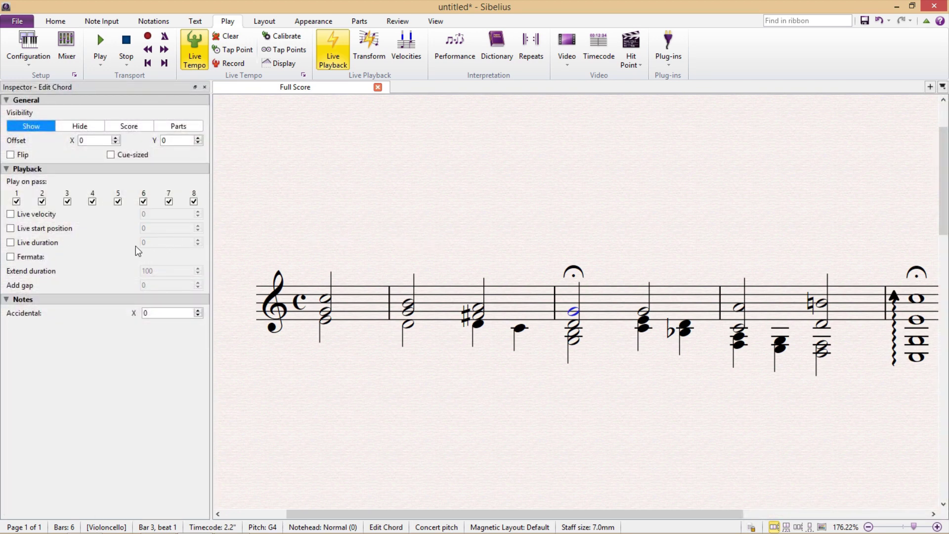
{"action": "left_click", "coordinate": [10, 256]}
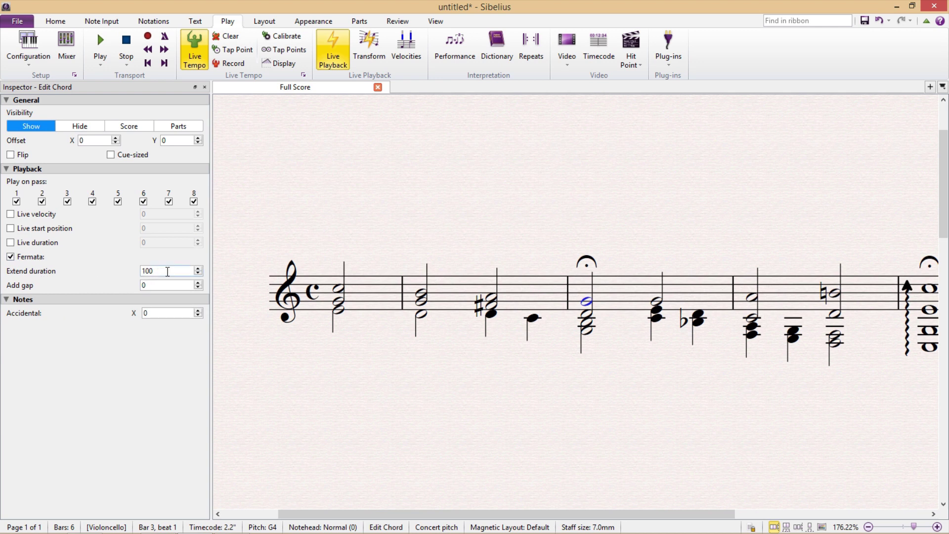
{"action": "double_click", "coordinate": [168, 270]}
{"action": "type", "text": "300"}
{"action": "key", "text": "Tab"}
{"action": "type", "text": "100"}
Step: Play from the bar-2 chord to hear the fermata, then hide the Inspector
{"action": "left_click", "coordinate": [494, 300]}
{"action": "key", "text": "p"}
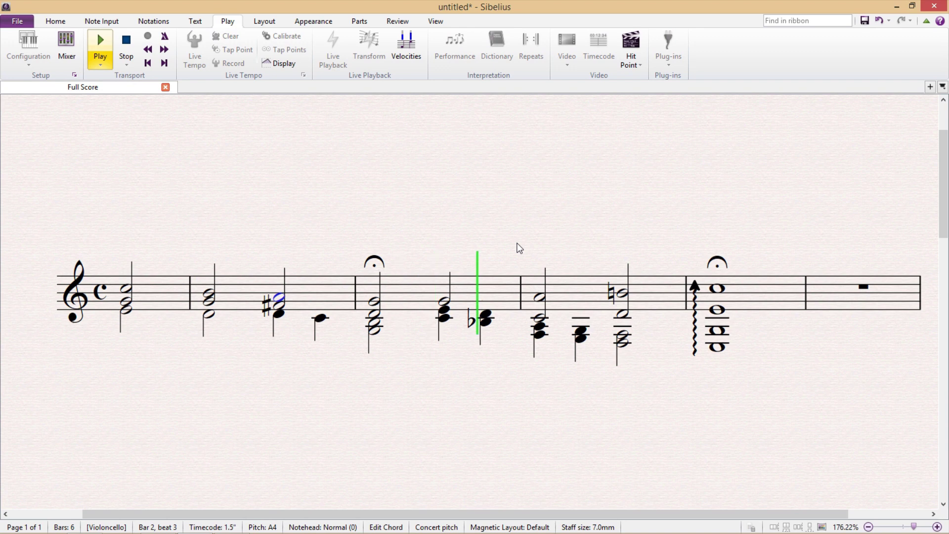
{"action": "key", "text": "Escape"}
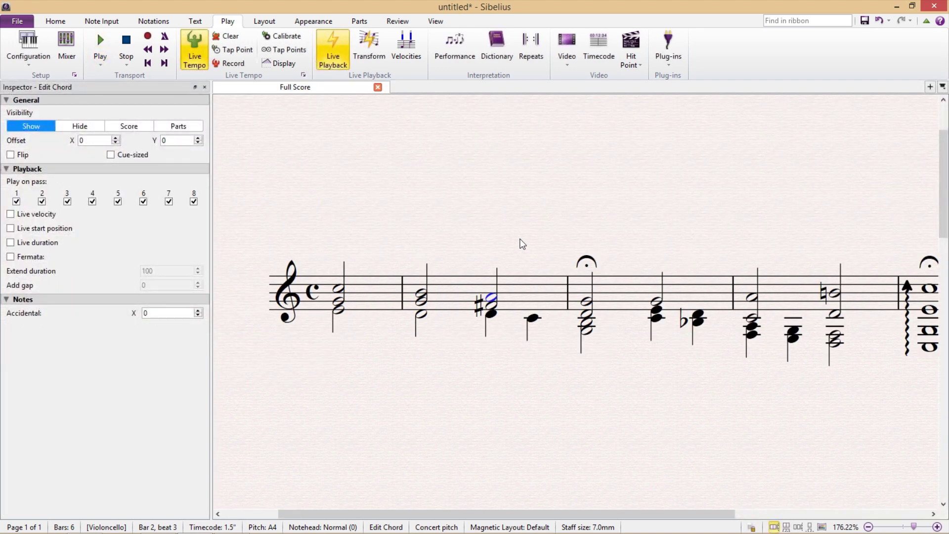
{"action": "key", "text": "ctrl+alt+i"}
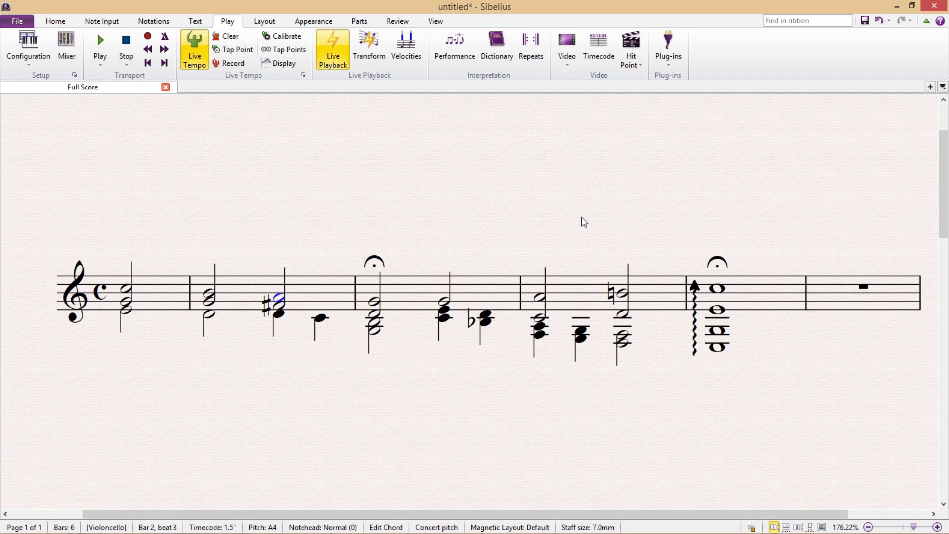
{"action": "left_click", "coordinate": [590, 229]}
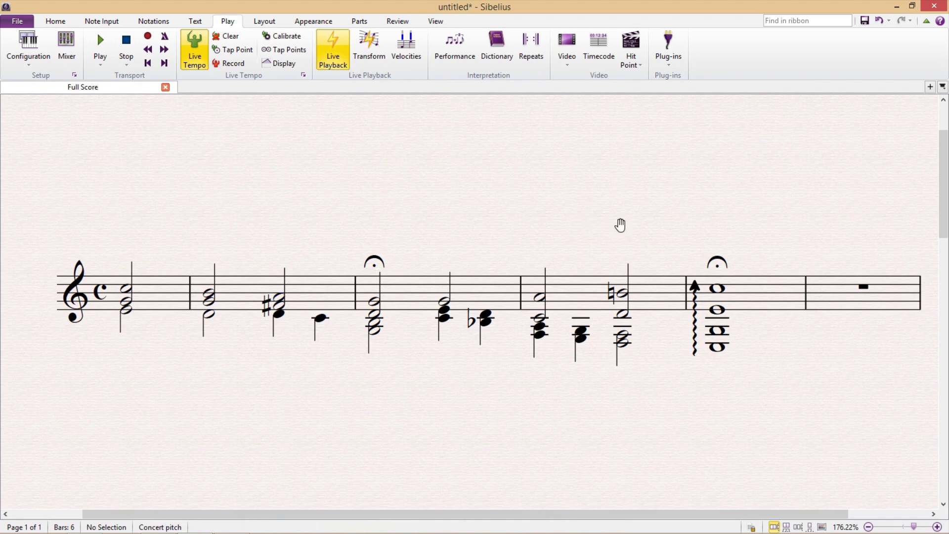
{"action": "left_click_drag", "start_coordinate": [620, 225], "coordinate": [402, 214]}
{"action": "key", "text": "ctrl+equal"}
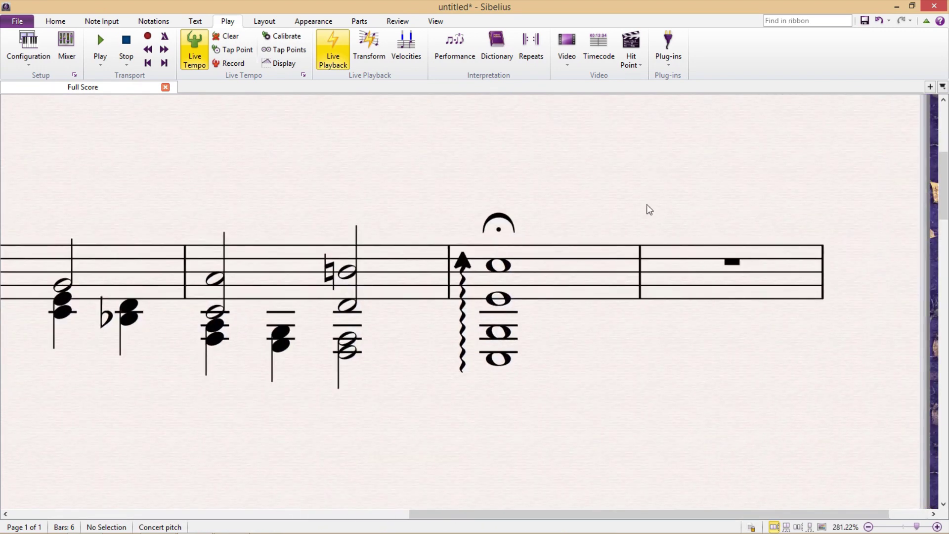
{"action": "left_click_drag", "start_coordinate": [649, 210], "coordinate": [592, 235]}
{"action": "key", "text": "ctrl+minus"}
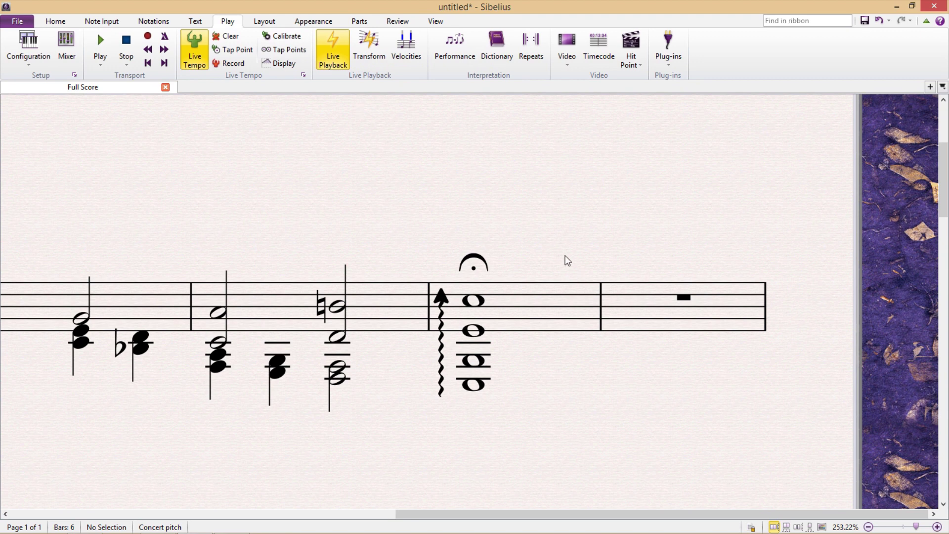
{"action": "left_click_drag", "start_coordinate": [568, 261], "coordinate": [567, 241]}
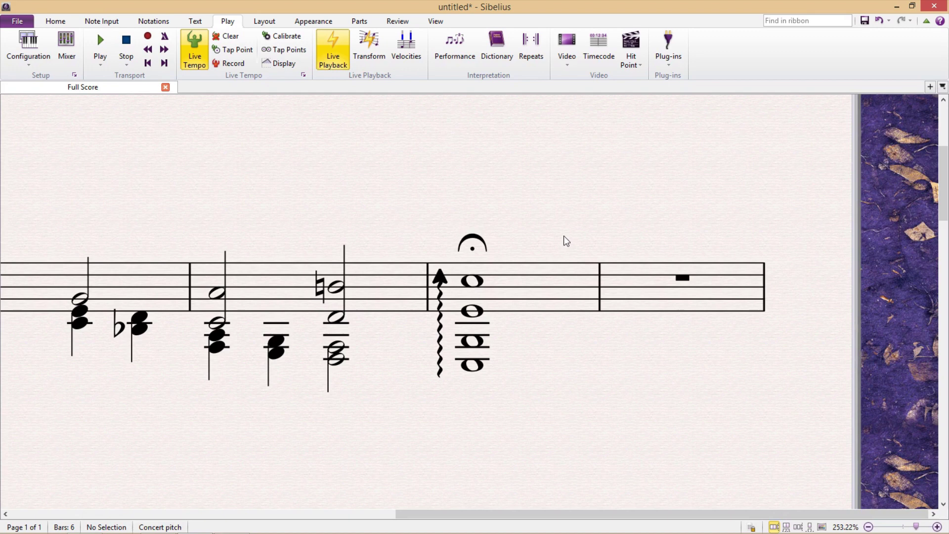
{"action": "left_click", "coordinate": [525, 277]}
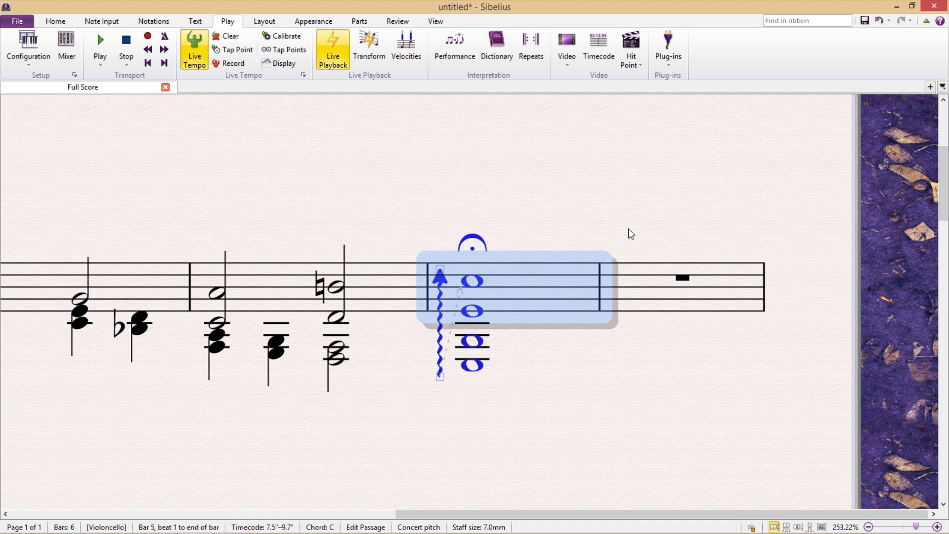
{"action": "key", "text": "space"}
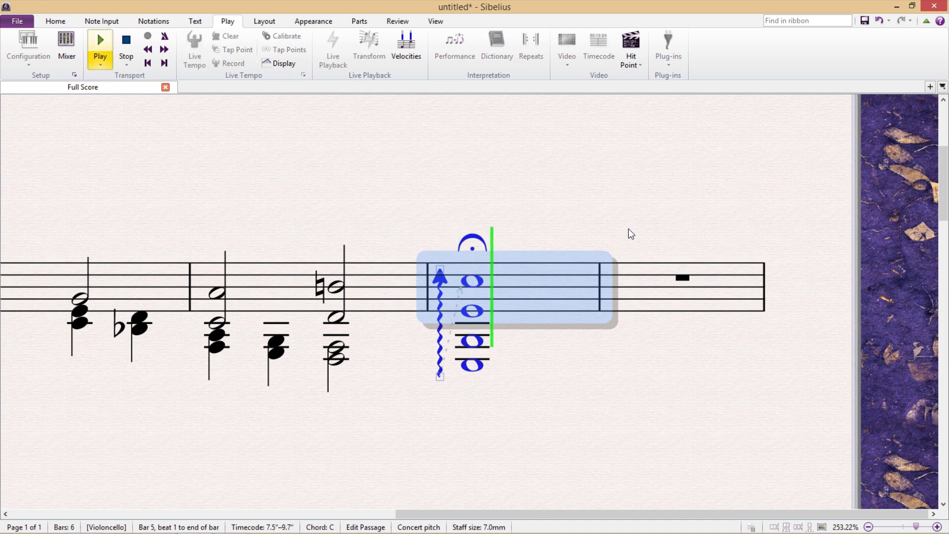
{"action": "key", "text": "space"}
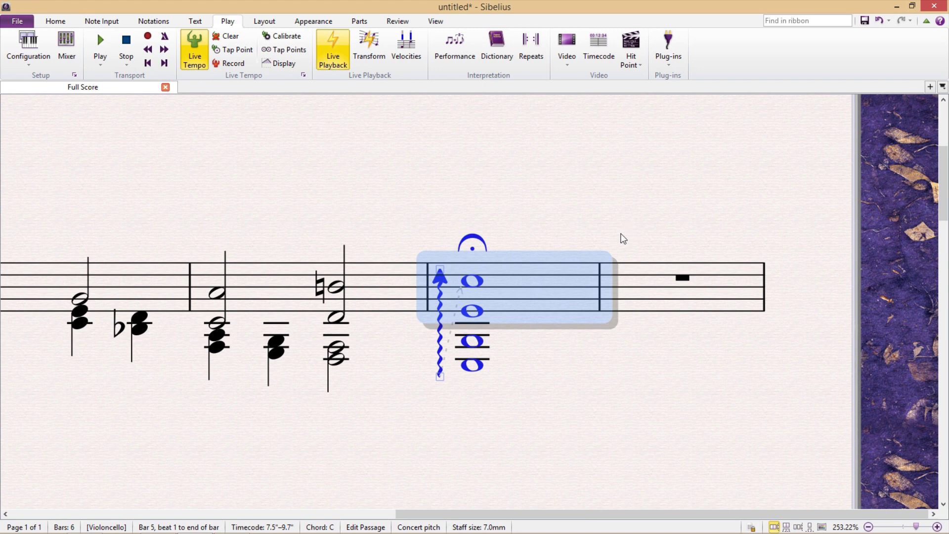
{"action": "left_click", "coordinate": [623, 239]}
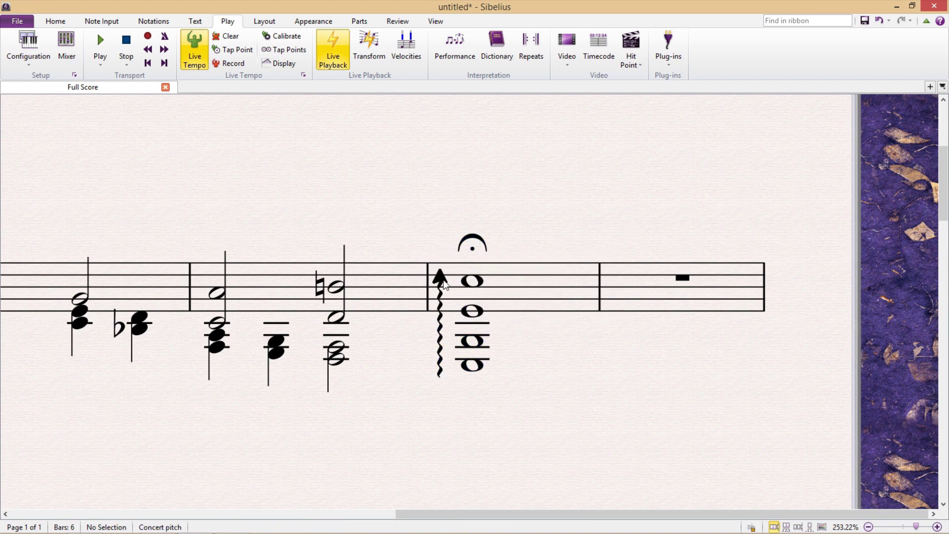
Step: Delete the arpeggio line from the final bar-5 chord
{"action": "left_click", "coordinate": [445, 289]}
{"action": "key", "text": "Delete"}
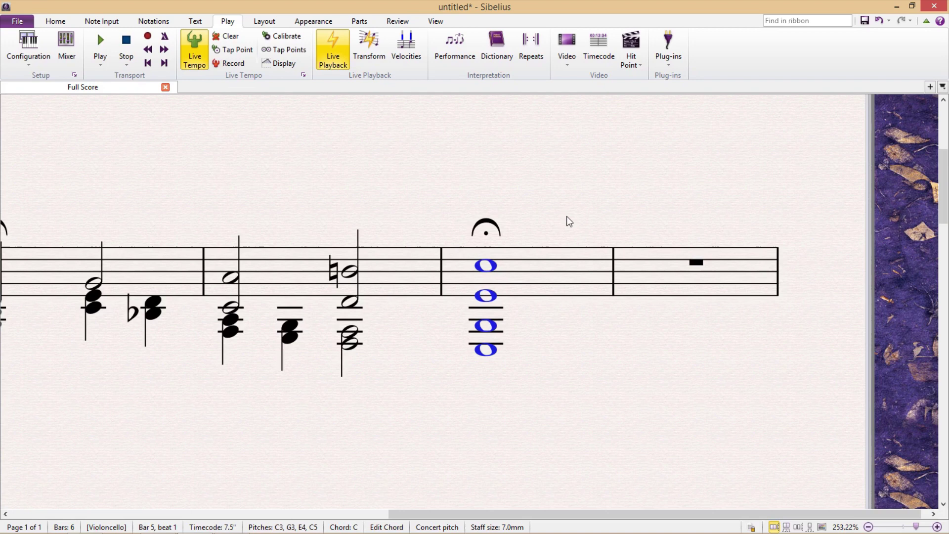
{"action": "left_click", "coordinate": [569, 221]}
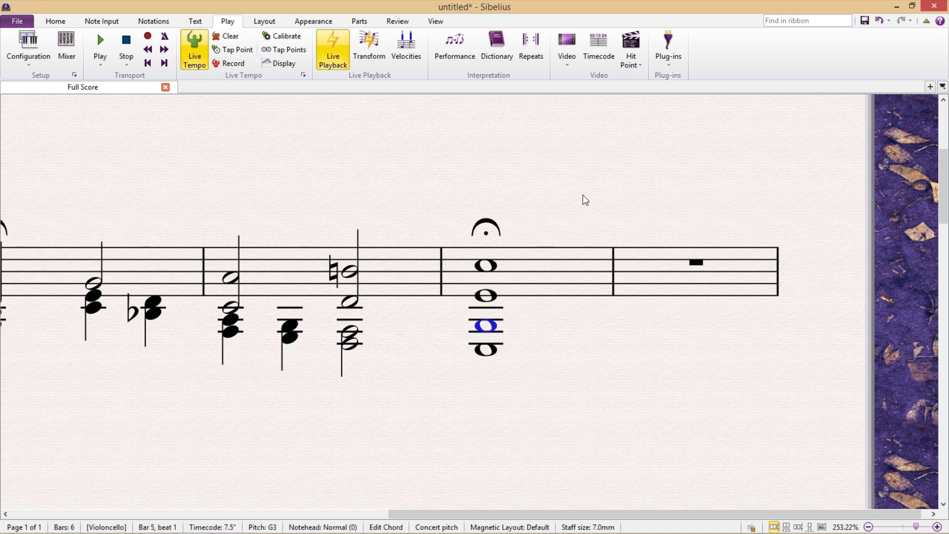
Step: Give G3 a live start position of 100 and play the final bar to hear it
{"action": "key", "text": "ctrl+alt+i"}
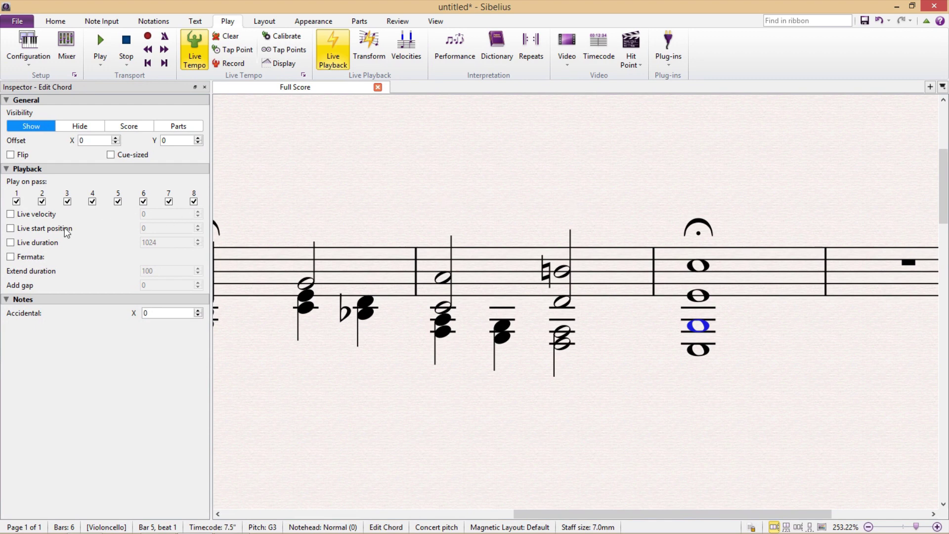
{"action": "left_click", "coordinate": [10, 229]}
{"action": "left_click", "coordinate": [11, 229]}
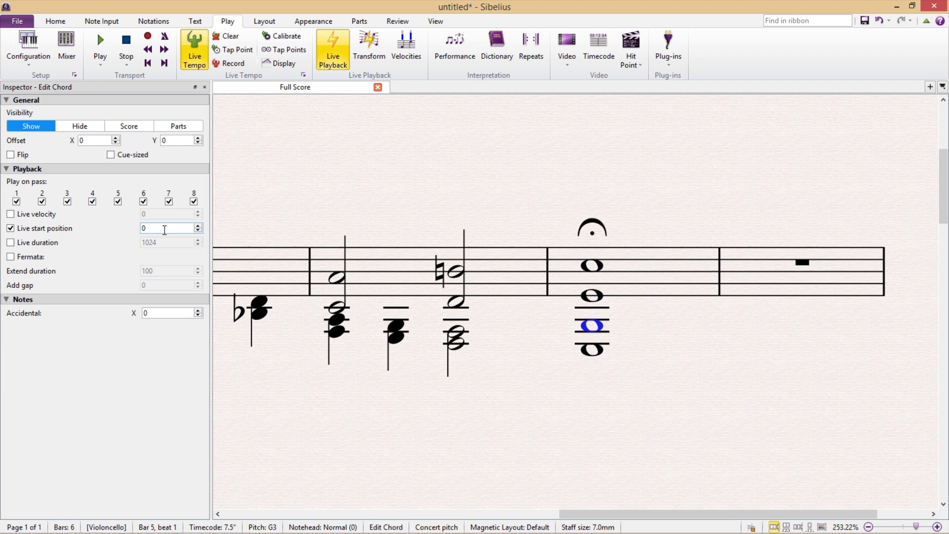
{"action": "left_click_drag", "start_coordinate": [165, 230], "coordinate": [123, 229]}
{"action": "type", "text": "100"}
{"action": "left_click", "coordinate": [654, 275]}
{"action": "key", "text": "space"}
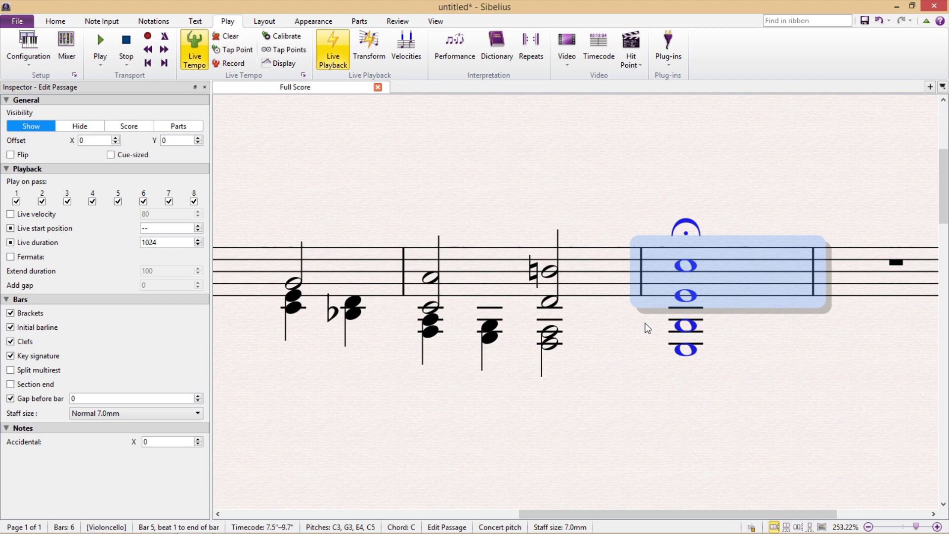
{"action": "key", "text": "Escape"}
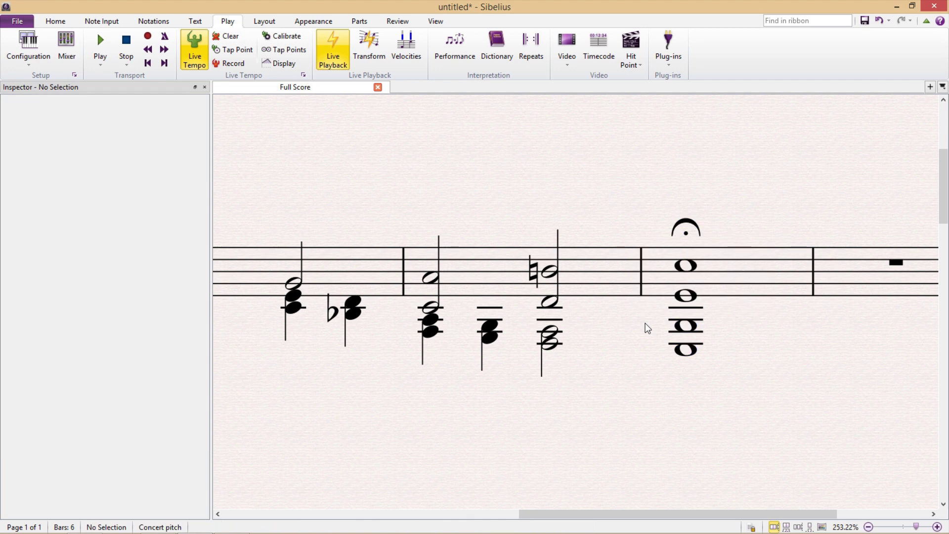
Step: Set live start positions of 200 for E4 and 300 for C5
{"action": "left_click", "coordinate": [693, 300]}
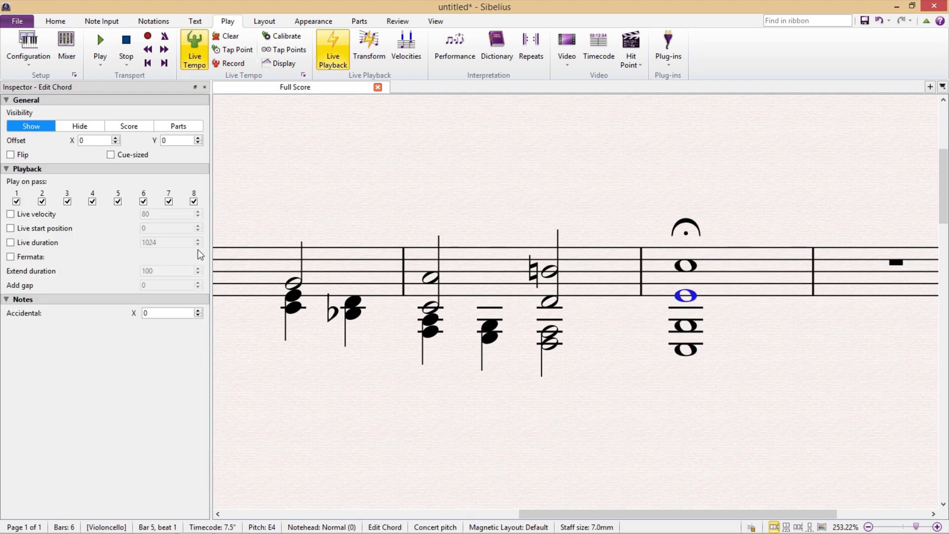
{"action": "left_click", "coordinate": [26, 228]}
{"action": "double_click", "coordinate": [154, 230]}
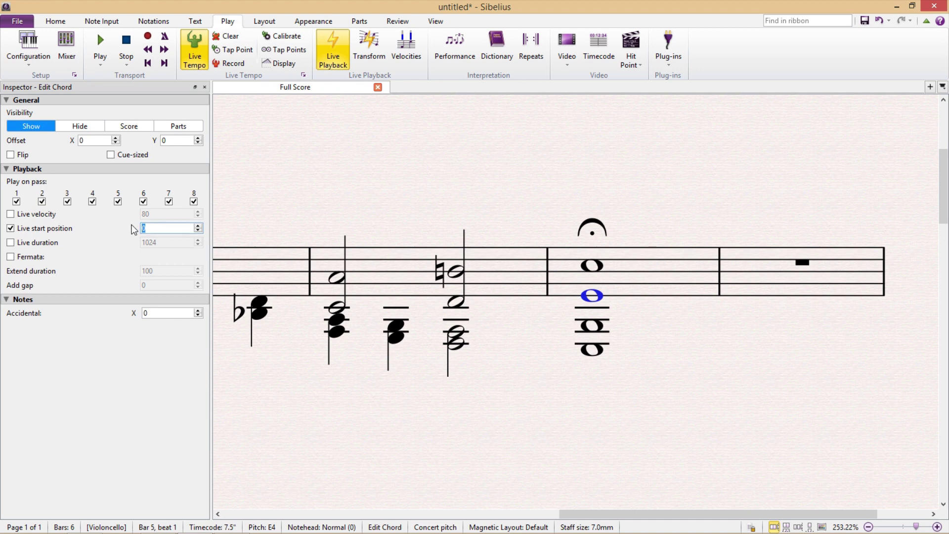
{"action": "type", "text": "200"}
{"action": "left_click", "coordinate": [596, 268]}
{"action": "left_click", "coordinate": [26, 230]}
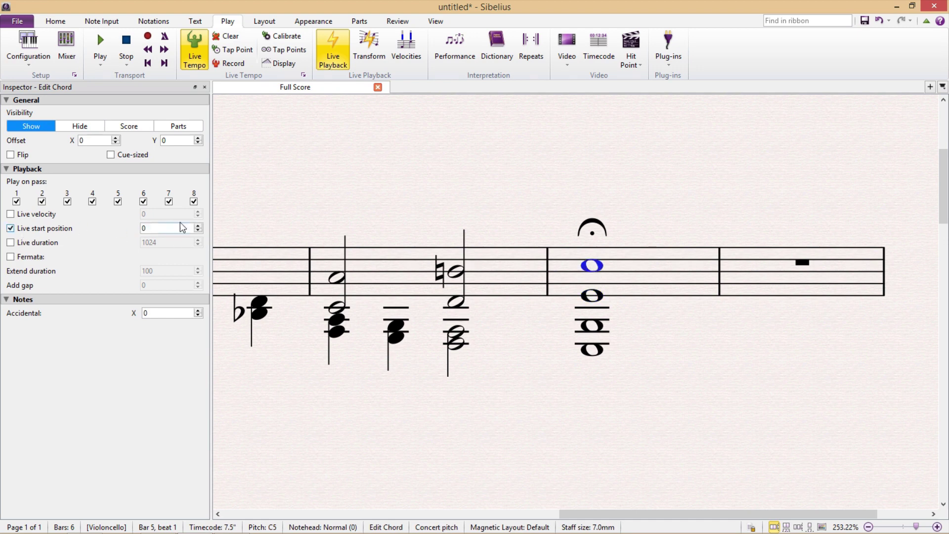
{"action": "type", "text": "300"}
{"action": "left_click", "coordinate": [450, 225]}
{"action": "left_click", "coordinate": [623, 279]}
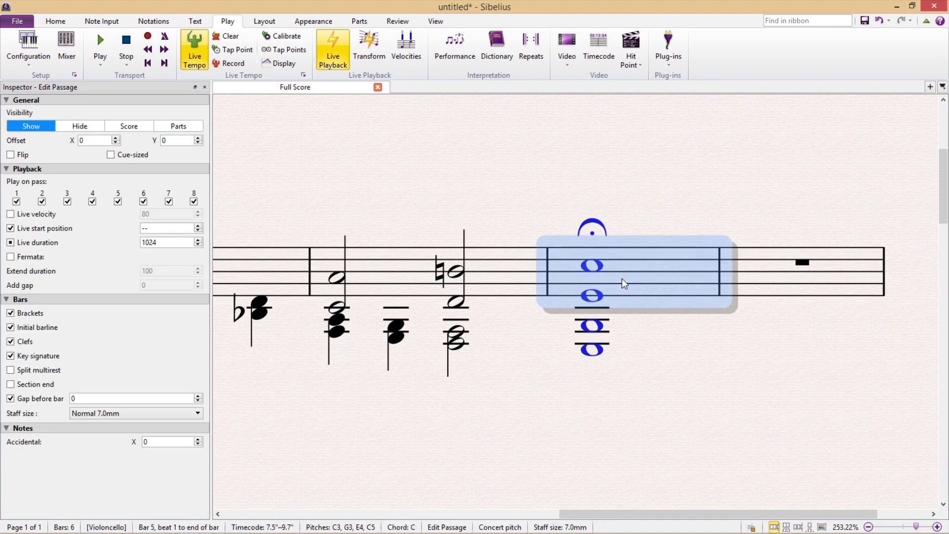
{"action": "key", "text": "p"}
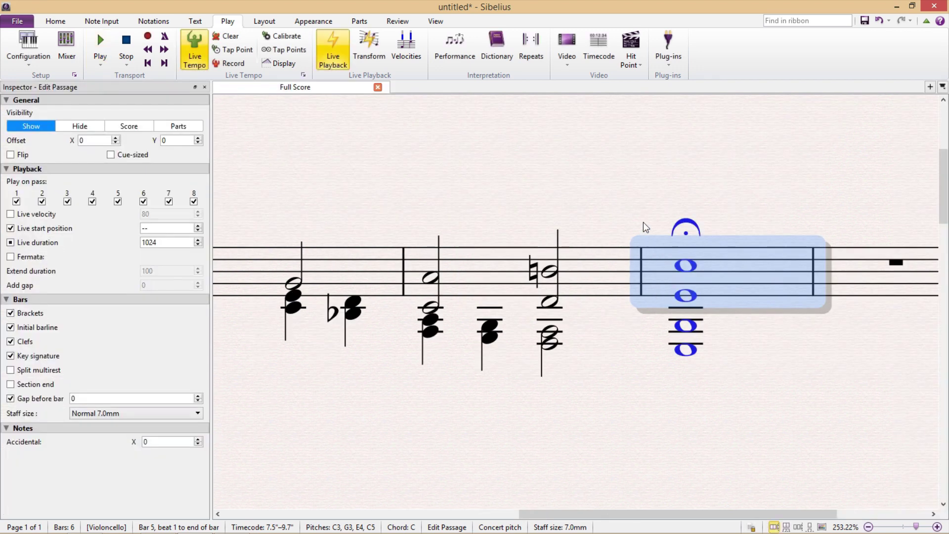
{"action": "left_click_drag", "start_coordinate": [642, 228], "coordinate": [525, 228]}
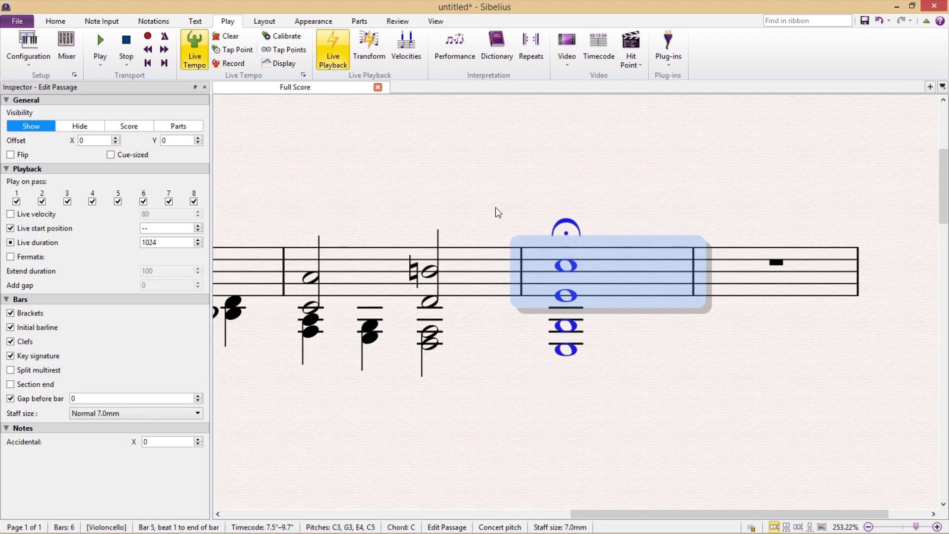
{"action": "key", "text": "space"}
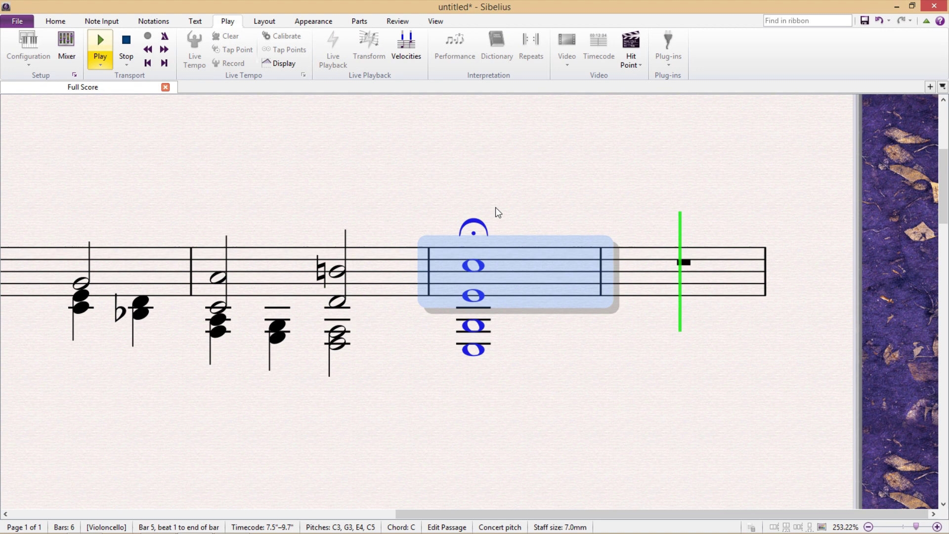
{"action": "key", "text": "space"}
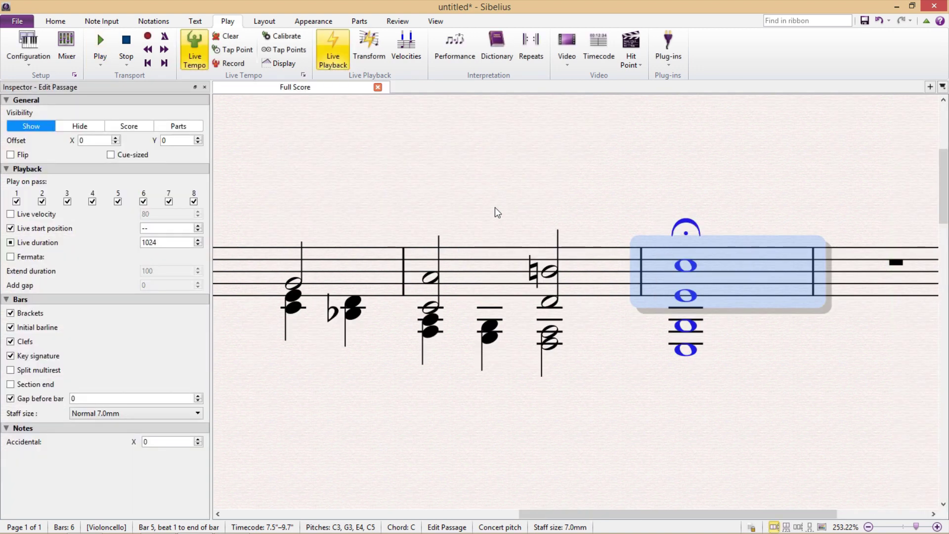
Step: Enable Live duration on G3, E4 and C5, shortening G3 to 924 and C5 to 724
{"action": "left_click", "coordinate": [514, 216]}
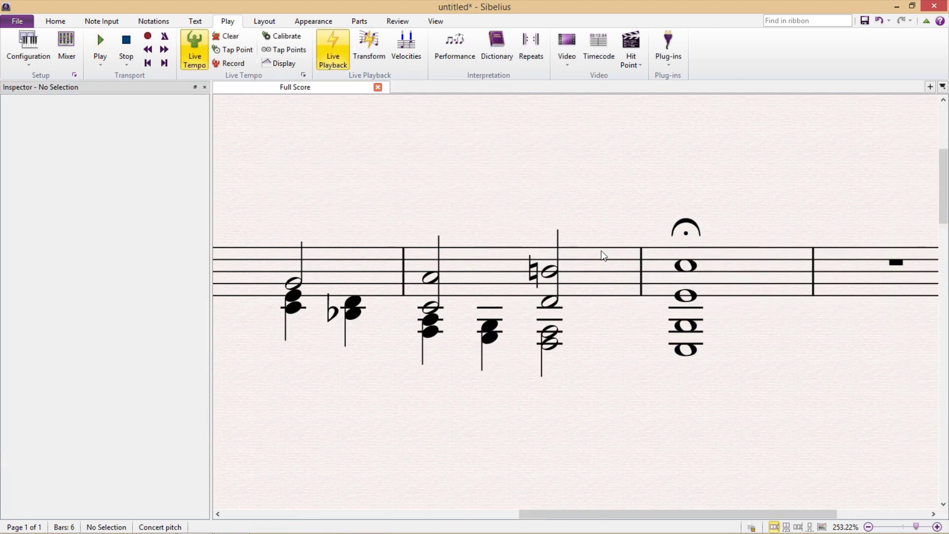
{"action": "left_click", "coordinate": [694, 327]}
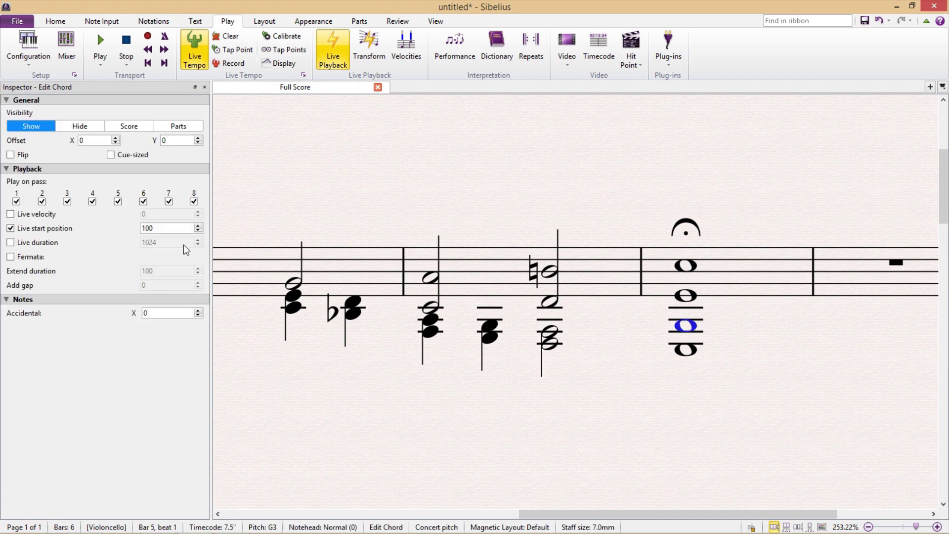
{"action": "left_click", "coordinate": [11, 243]}
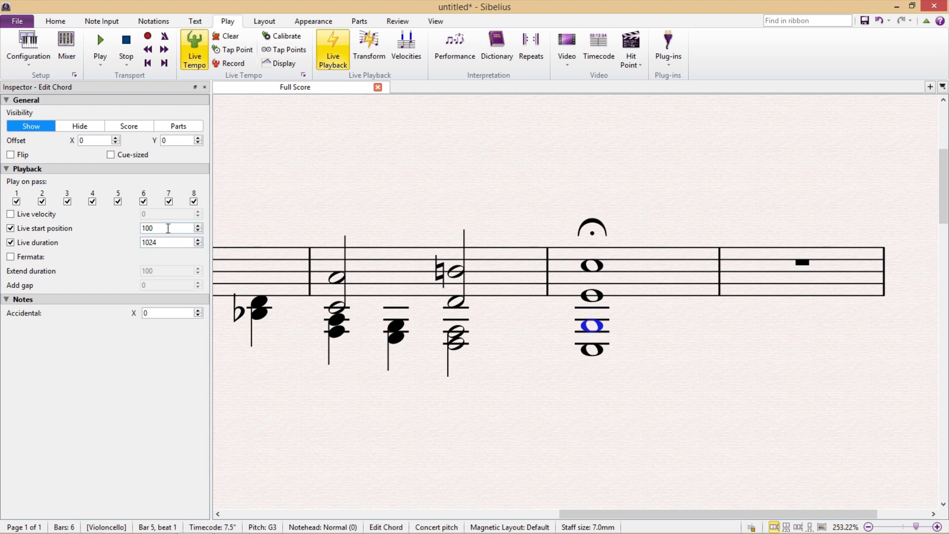
{"action": "left_click_drag", "start_coordinate": [149, 242], "coordinate": [124, 245]}
{"action": "left_click", "coordinate": [597, 298]}
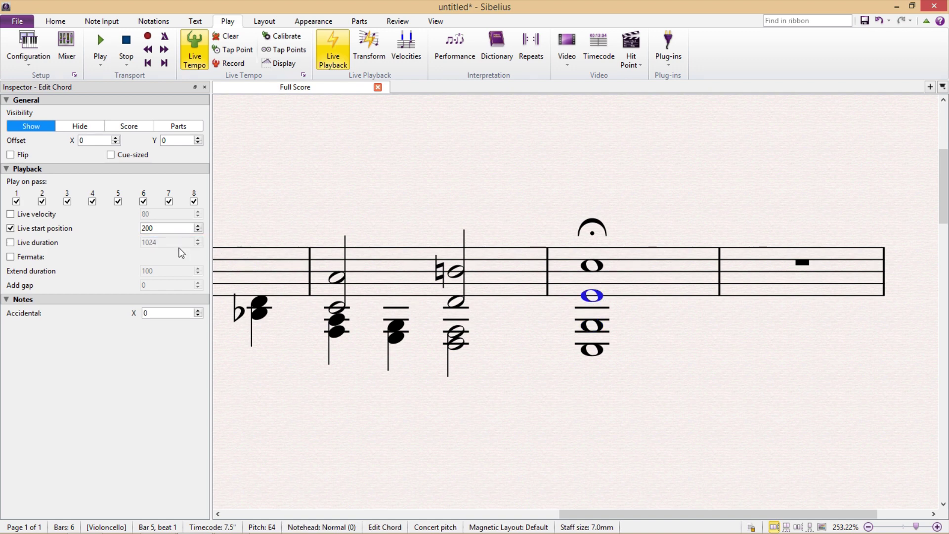
{"action": "left_click", "coordinate": [35, 242]}
{"action": "left_click", "coordinate": [598, 269]}
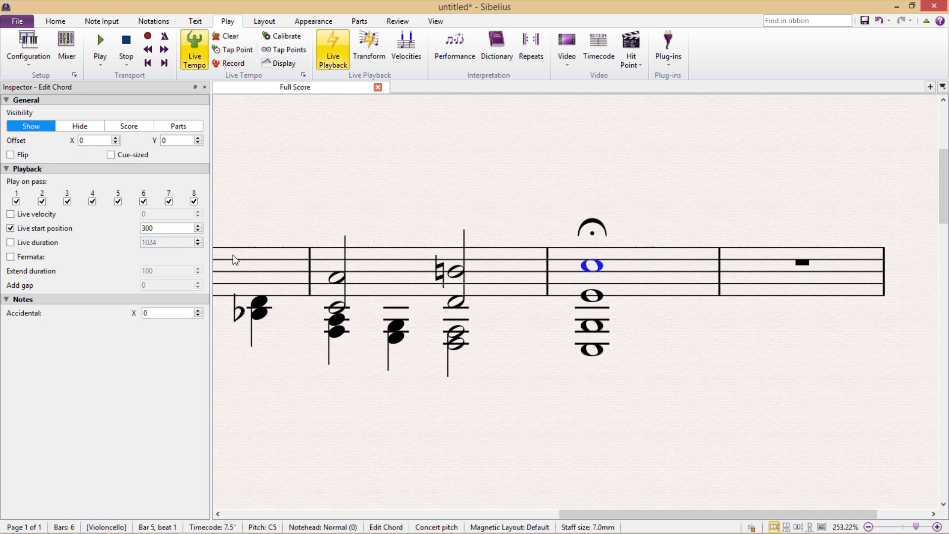
{"action": "left_click", "coordinate": [30, 243]}
{"action": "left_click_drag", "start_coordinate": [148, 243], "coordinate": [130, 241]}
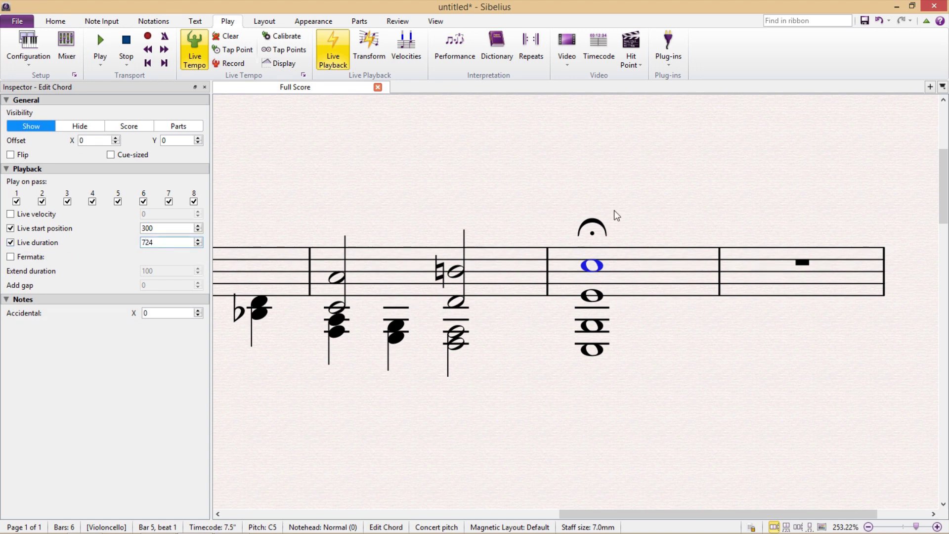
{"action": "left_click", "coordinate": [637, 228]}
{"action": "left_click", "coordinate": [655, 264]}
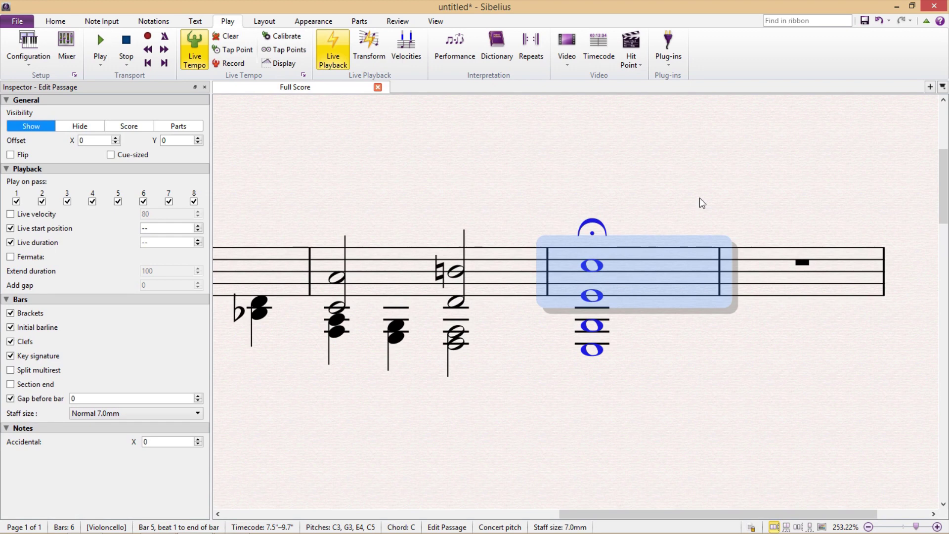
{"action": "key", "text": "space"}
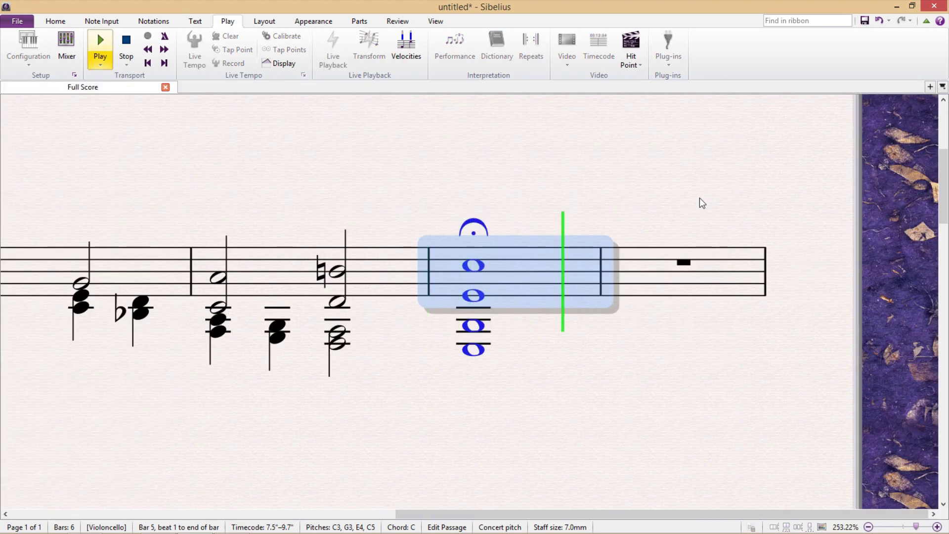
{"action": "key", "text": "space"}
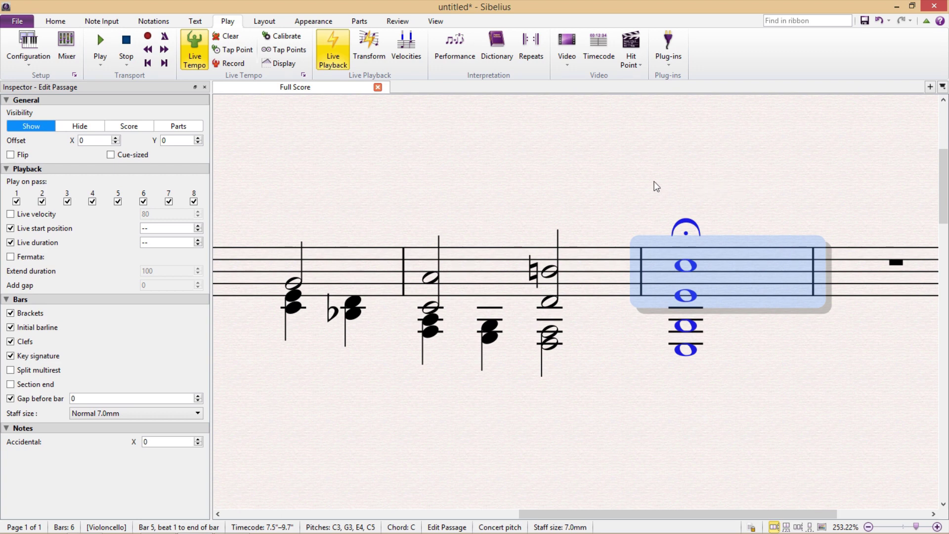
Step: Change the top C5's live start position from 300 to -100, then close the Inspector and zoom out
{"action": "left_click", "coordinate": [662, 203]}
{"action": "left_click", "coordinate": [692, 268]}
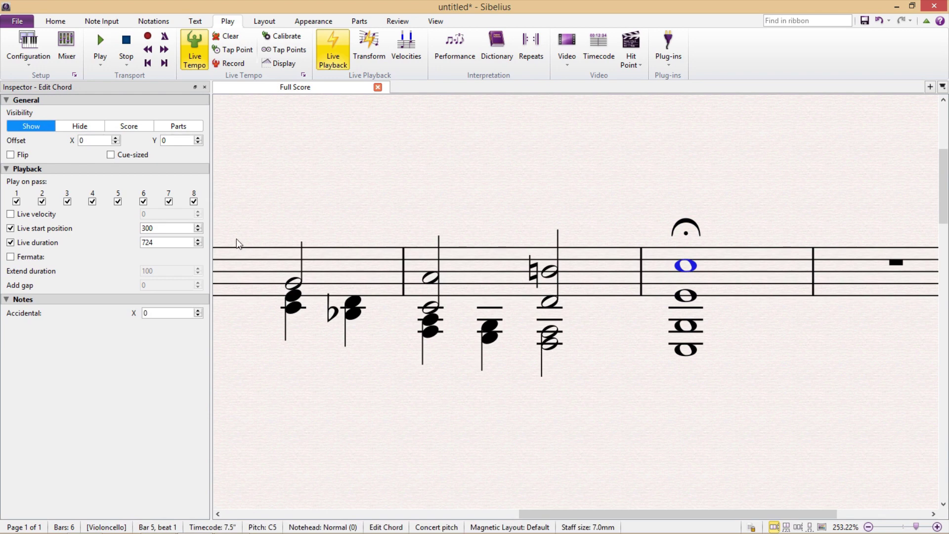
{"action": "double_click", "coordinate": [167, 231]}
{"action": "type", "text": "-100"}
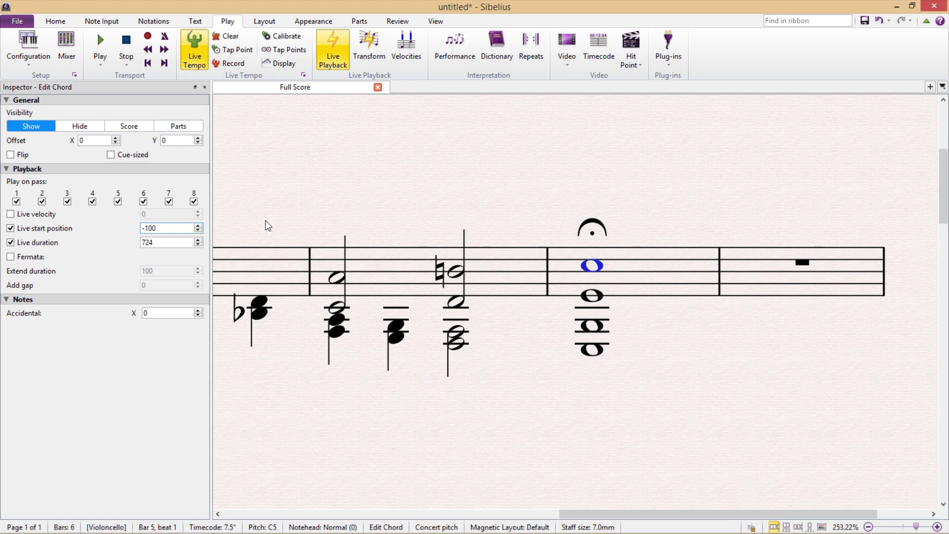
{"action": "key", "text": "ctrl+alt+i"}
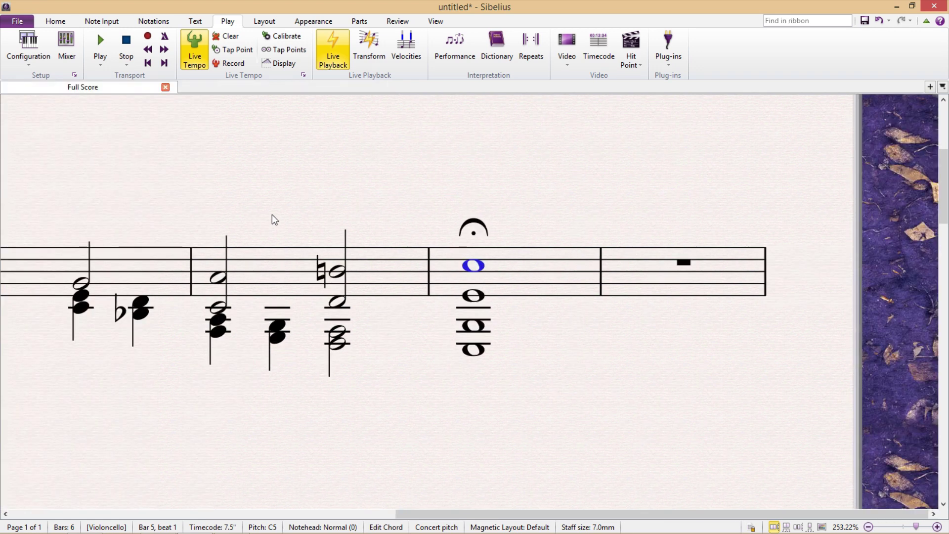
{"action": "key", "text": "Escape"}
{"action": "scroll", "coordinate": [417, 204], "scroll_direction": "down", "scroll_amount": 3}
{"action": "left_click_drag", "start_coordinate": [430, 201], "coordinate": [478, 197]}
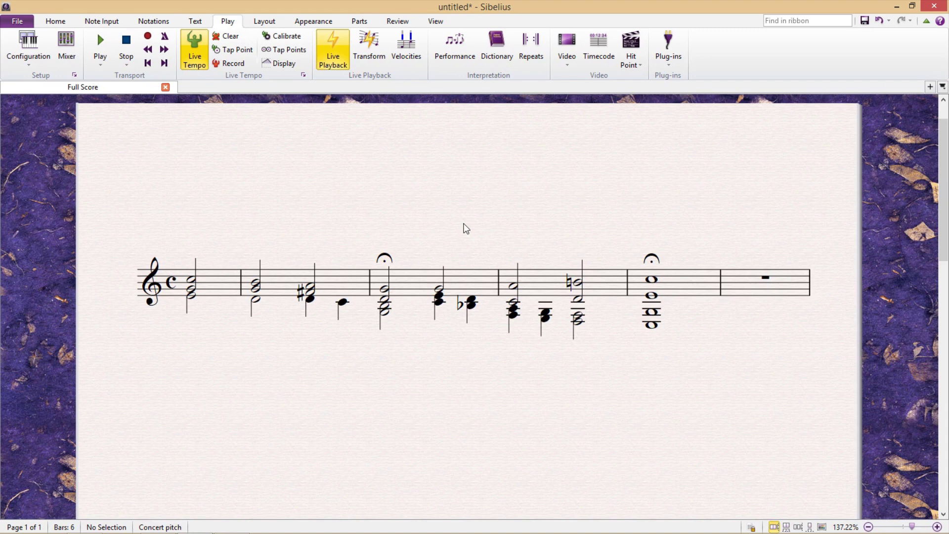
{"action": "left_click", "coordinate": [653, 296]}
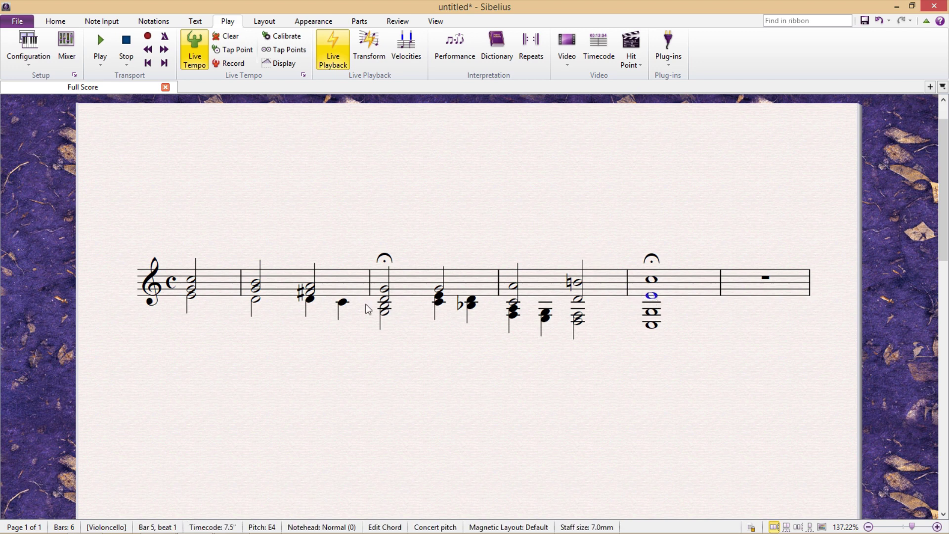
{"action": "key", "text": "ctrl+alt+i"}
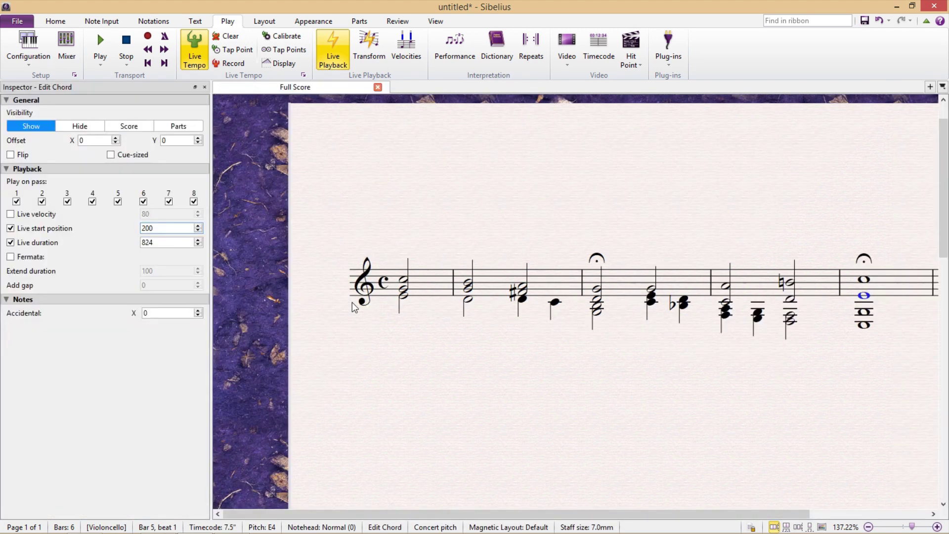
{"action": "left_click_drag", "start_coordinate": [161, 229], "coordinate": [115, 216]}
{"action": "type", "text": "2"}
{"action": "left_click", "coordinate": [586, 286]}
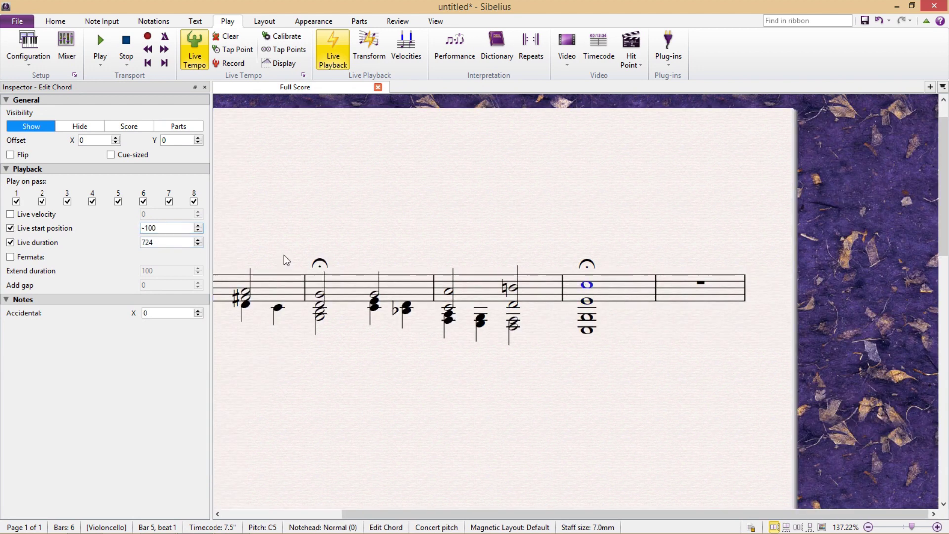
{"action": "left_click_drag", "start_coordinate": [156, 228], "coordinate": [69, 217]}
{"action": "type", "text": "3"}
{"action": "left_click", "coordinate": [587, 317]}
{"action": "type", "text": "-1"}
{"action": "key", "text": "ctrl+alt+i"}
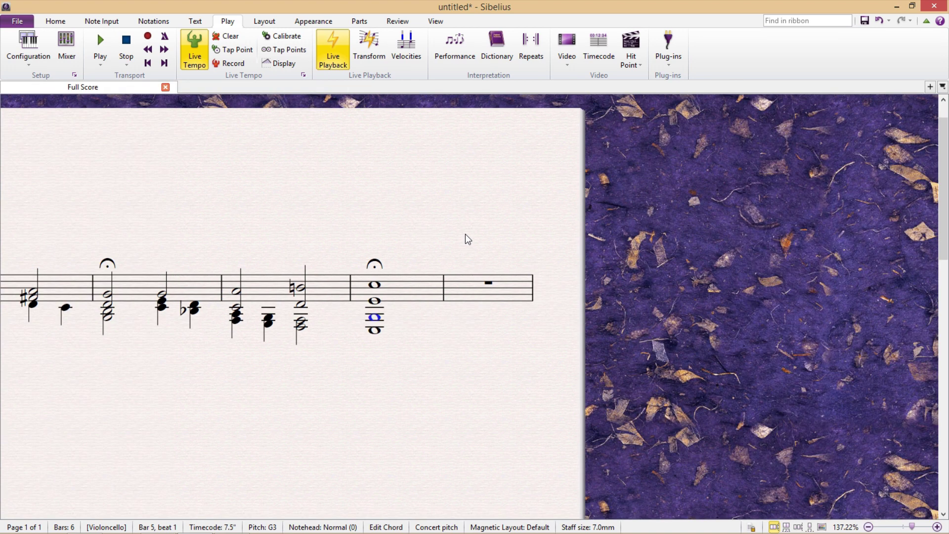